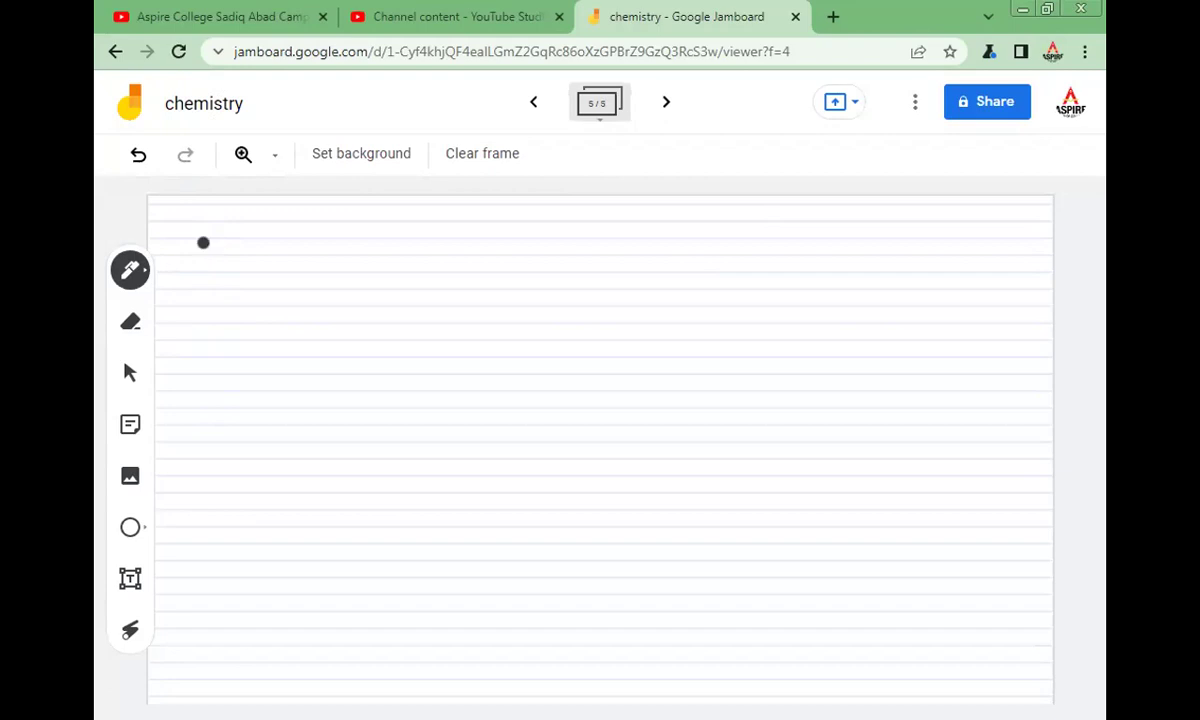
Step: Switch the browser to full screen and handwrite 'Electron affinity' at the top of the frame
key("F11")
mouse_move(235, 190)
left_mouse_down()
mouse_move(233, 220)
mouse_move(235, 186)
mouse_move(248, 226)
left_mouse_up()
mouse_move(268, 180)
left_mouse_down()
mouse_move(274, 209)
mouse_move(295, 222)
mouse_move(340, 228)
mouse_move(361, 216)
left_mouse_up()
mouse_move(364, 228)
left_mouse_down()
mouse_move(428, 224)
mouse_move(466, 182)
left_mouse_up()
mouse_move(446, 238)
left_mouse_down()
mouse_move(461, 220)
mouse_move(468, 232)
mouse_move(518, 212)
mouse_move(512, 232)
mouse_move(532, 248)
left_mouse_up()
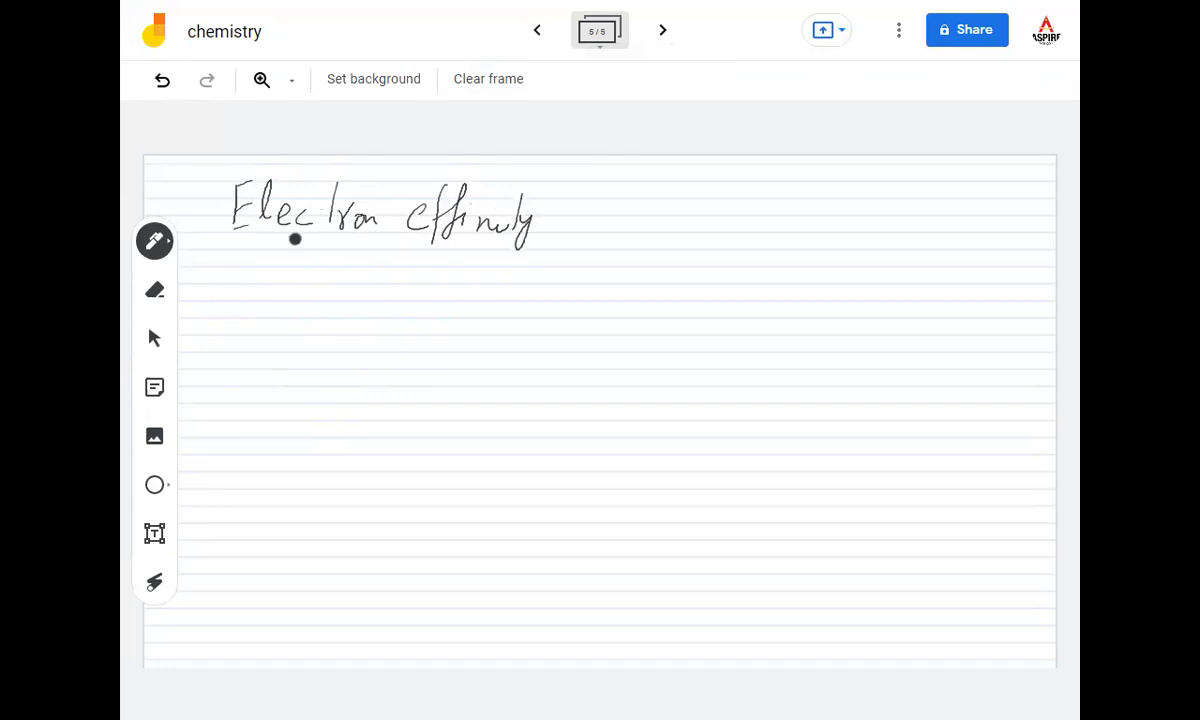
Step: Underline the 'Electron affinity' title and write 'The amount' on the line below
left_click_drag(262, 241, 525, 251)
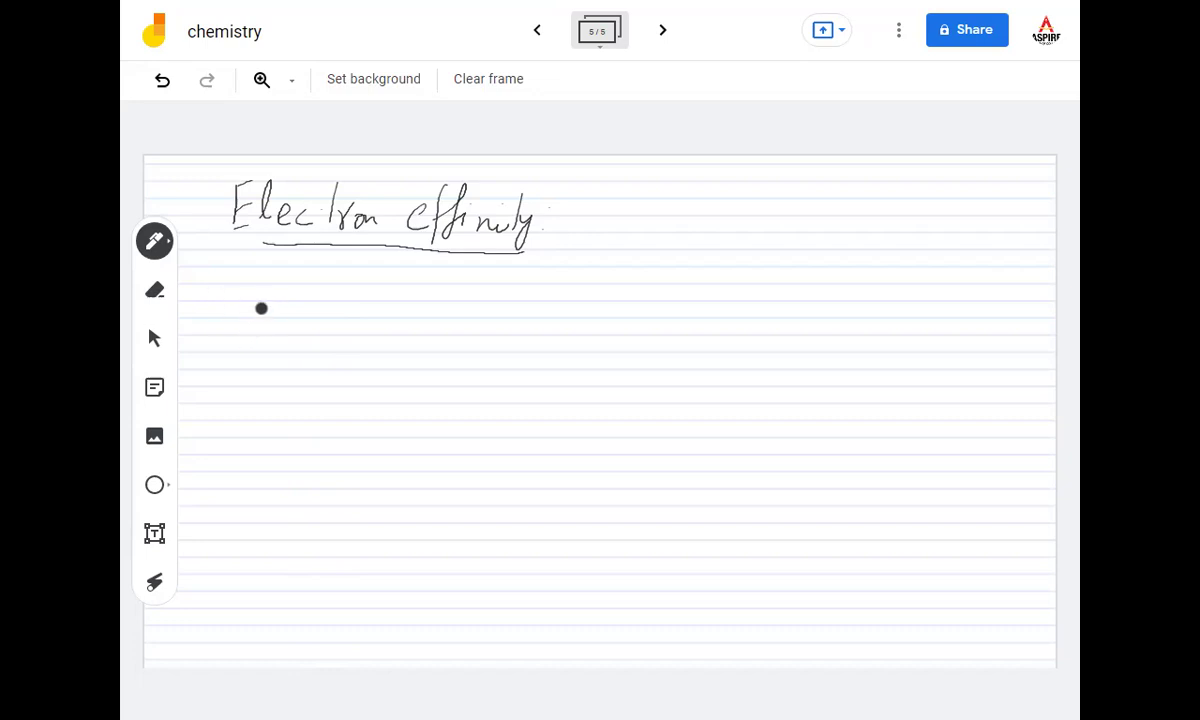
mouse_move(261, 293)
left_mouse_down()
mouse_move(258, 335)
mouse_move(280, 291)
mouse_move(290, 333)
mouse_move(443, 313)
mouse_move(447, 300)
left_mouse_up()
Step: Write the first two definition lines, from 'of energy' through 'one or more… added in'
left_click_drag(486, 308, 484, 310)
mouse_move(496, 300)
left_mouse_down()
mouse_move(488, 350)
mouse_move(541, 318)
mouse_move(592, 310)
mouse_move(604, 346)
mouse_move(650, 308)
mouse_move(936, 323)
mouse_move(960, 312)
left_mouse_up()
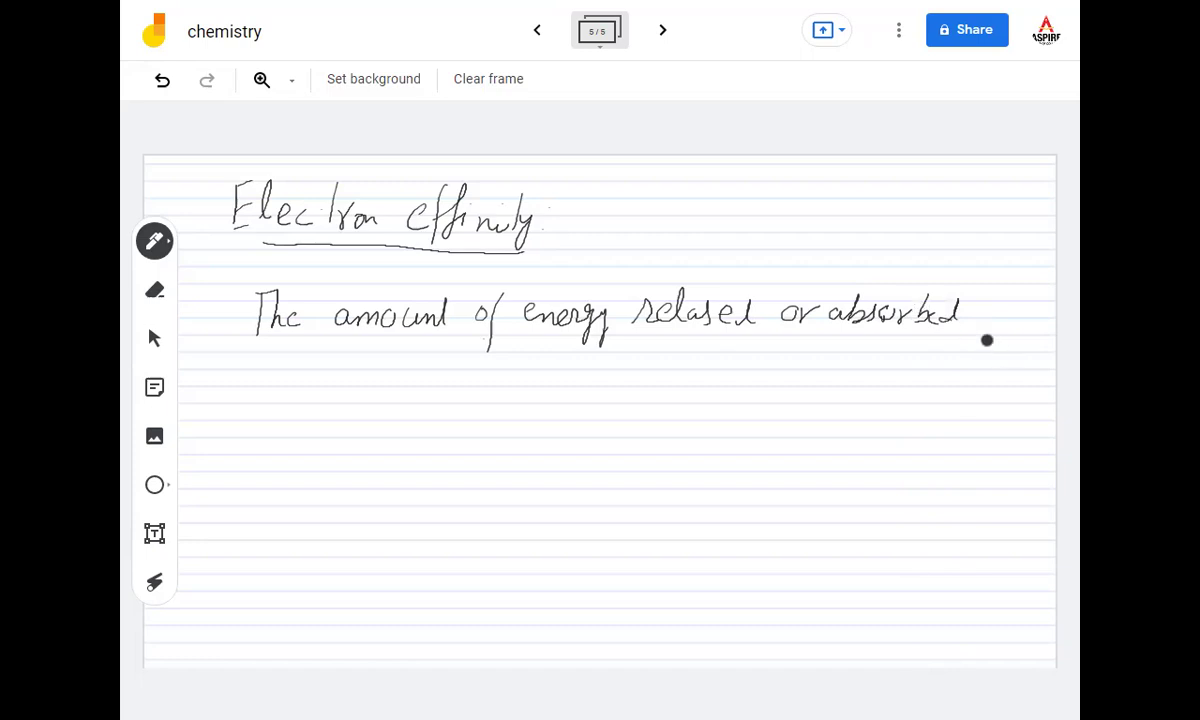
left_click_drag(1002, 312, 1024, 333)
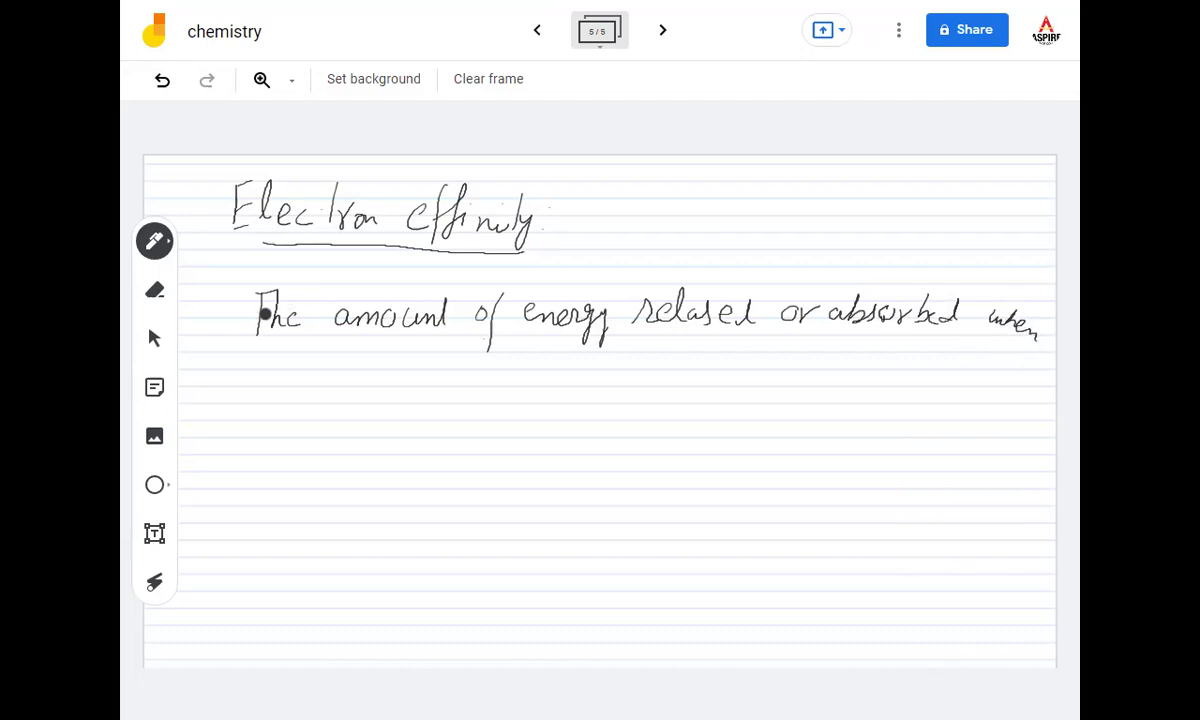
left_click_drag(246, 370, 288, 368)
mouse_move(319, 364)
left_mouse_down()
mouse_move(509, 374)
mouse_move(538, 364)
mouse_move(556, 377)
mouse_move(676, 370)
mouse_move(691, 356)
mouse_move(696, 370)
mouse_move(739, 367)
mouse_move(745, 348)
mouse_move(746, 364)
left_mouse_up()
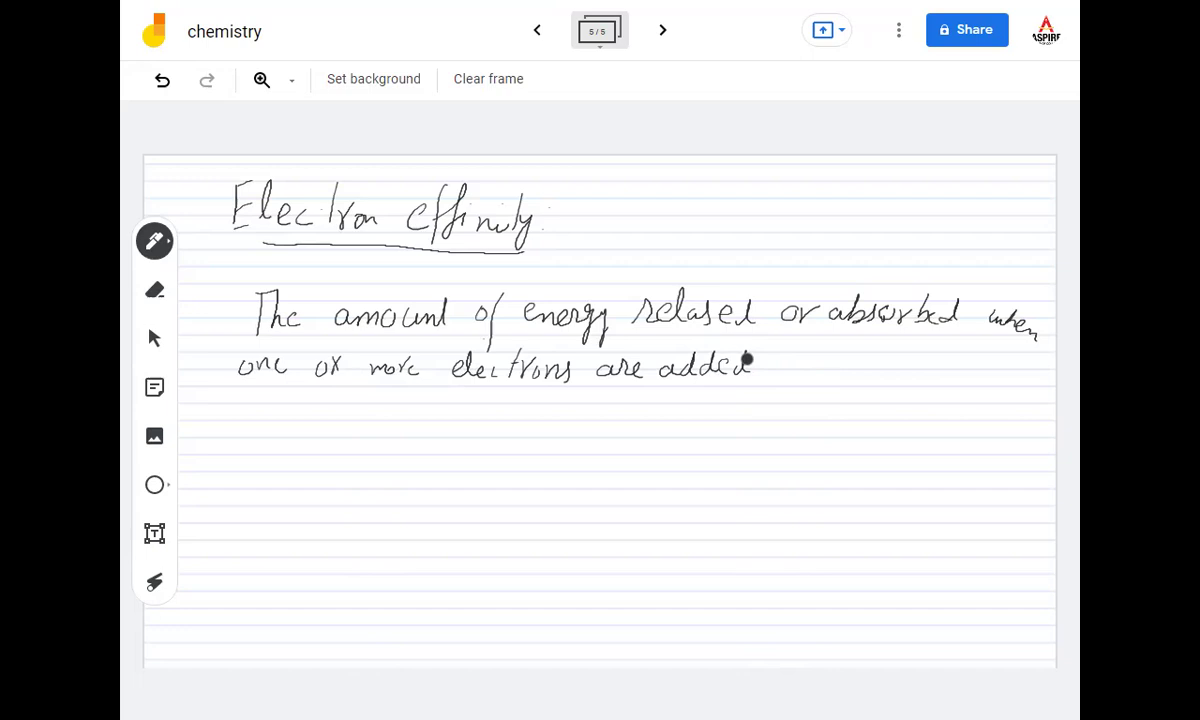
mouse_move(783, 358)
left_mouse_down()
mouse_move(783, 372)
mouse_move(838, 359)
mouse_move(880, 370)
mouse_move(919, 343)
mouse_move(927, 363)
mouse_move(956, 351)
mouse_move(1004, 372)
left_mouse_up()
Step: Write the third line ending 'an isolated gaseous atom is called' and begin an abbreviation beside the title
mouse_move(246, 413)
left_mouse_down()
mouse_move(238, 428)
mouse_move(262, 428)
left_mouse_up()
mouse_move(266, 420)
left_mouse_down()
mouse_move(298, 402)
mouse_move(332, 405)
mouse_move(319, 441)
mouse_move(420, 429)
left_mouse_up()
left_click_drag(440, 420, 468, 428)
mouse_move(482, 416)
left_mouse_down()
mouse_move(512, 421)
mouse_move(520, 408)
mouse_move(503, 416)
mouse_move(560, 452)
mouse_move(600, 418)
mouse_move(733, 410)
mouse_move(740, 429)
mouse_move(779, 424)
left_mouse_up()
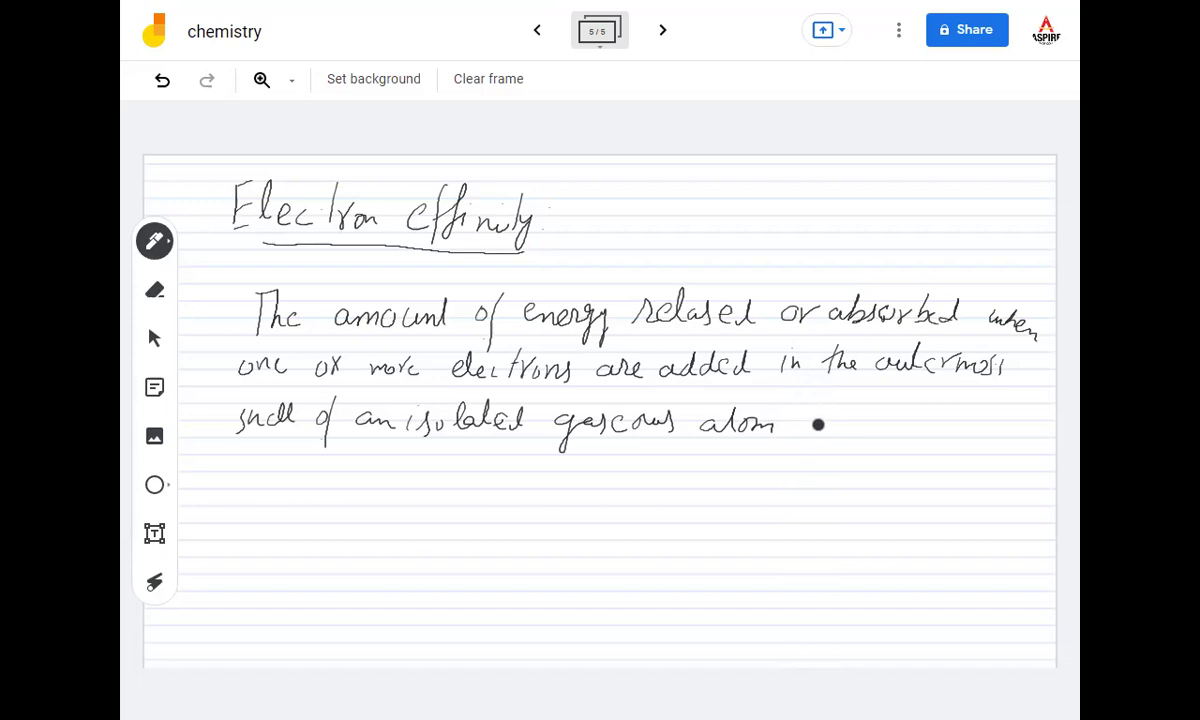
mouse_move(818, 411)
left_mouse_down()
mouse_move(889, 429)
mouse_move(915, 421)
left_mouse_up()
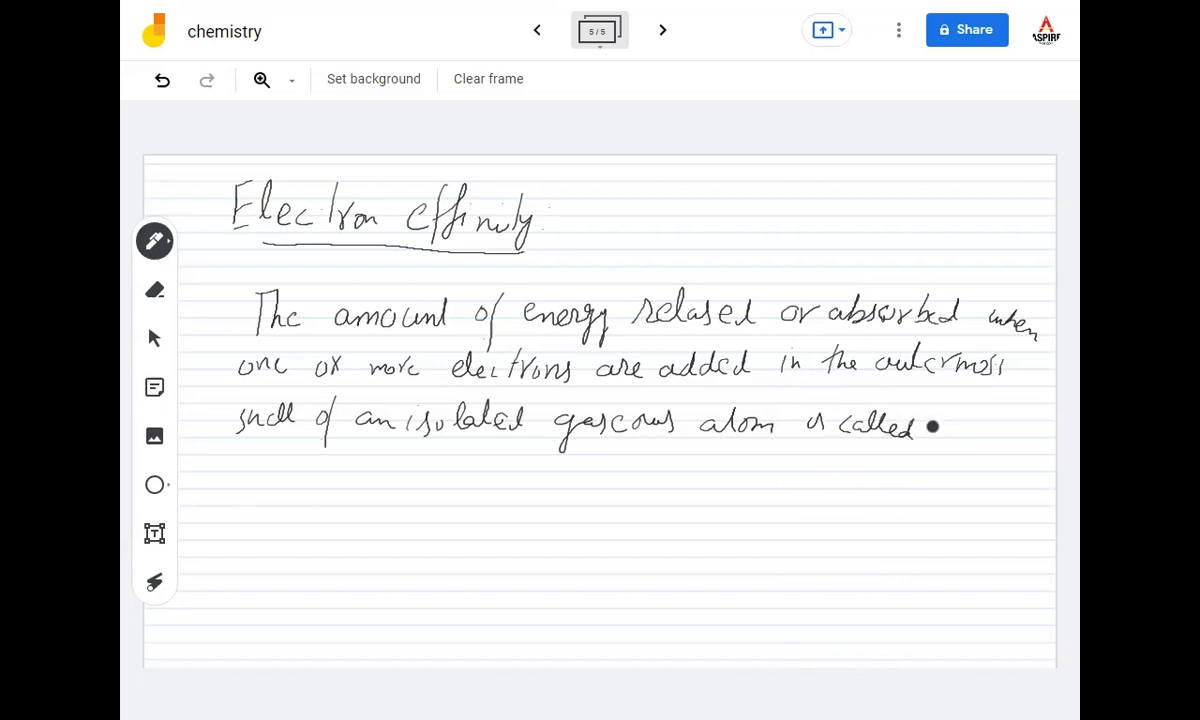
mouse_move(683, 227)
left_mouse_down()
mouse_move(681, 253)
mouse_move(706, 237)
mouse_move(751, 251)
left_mouse_up()
left_click_drag(734, 241, 748, 239)
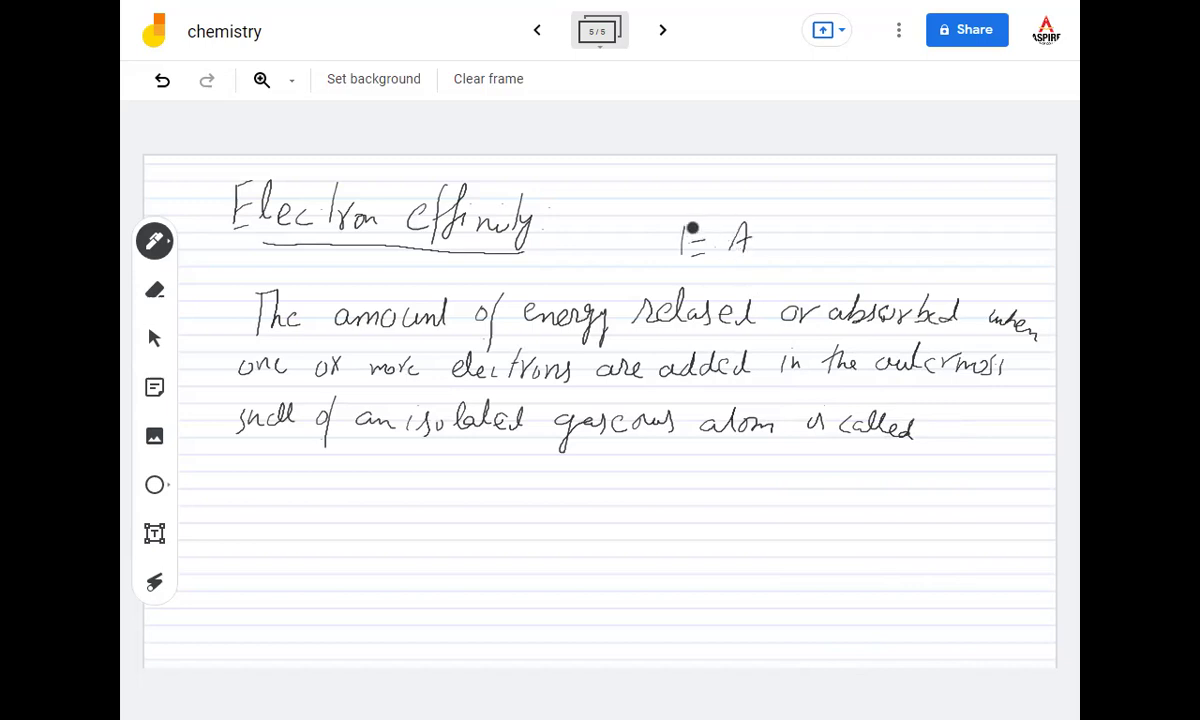
Step: Finish the abbreviation beside the title and write 'F' below the definition
left_click_drag(694, 229, 706, 228)
mouse_move(294, 478)
left_mouse_down()
mouse_move(291, 498)
mouse_move(304, 473)
mouse_move(300, 490)
left_mouse_up()
Step: Handwrite 'F + e⁻ → F⁻' with 'EA = −337 kJ mol⁻¹' beside it
left_click_drag(346, 490, 367, 488)
mouse_move(356, 482)
left_mouse_down()
mouse_move(353, 508)
mouse_move(409, 503)
mouse_move(412, 468)
mouse_move(494, 511)
mouse_move(520, 476)
mouse_move(512, 492)
mouse_move(549, 467)
left_mouse_up()
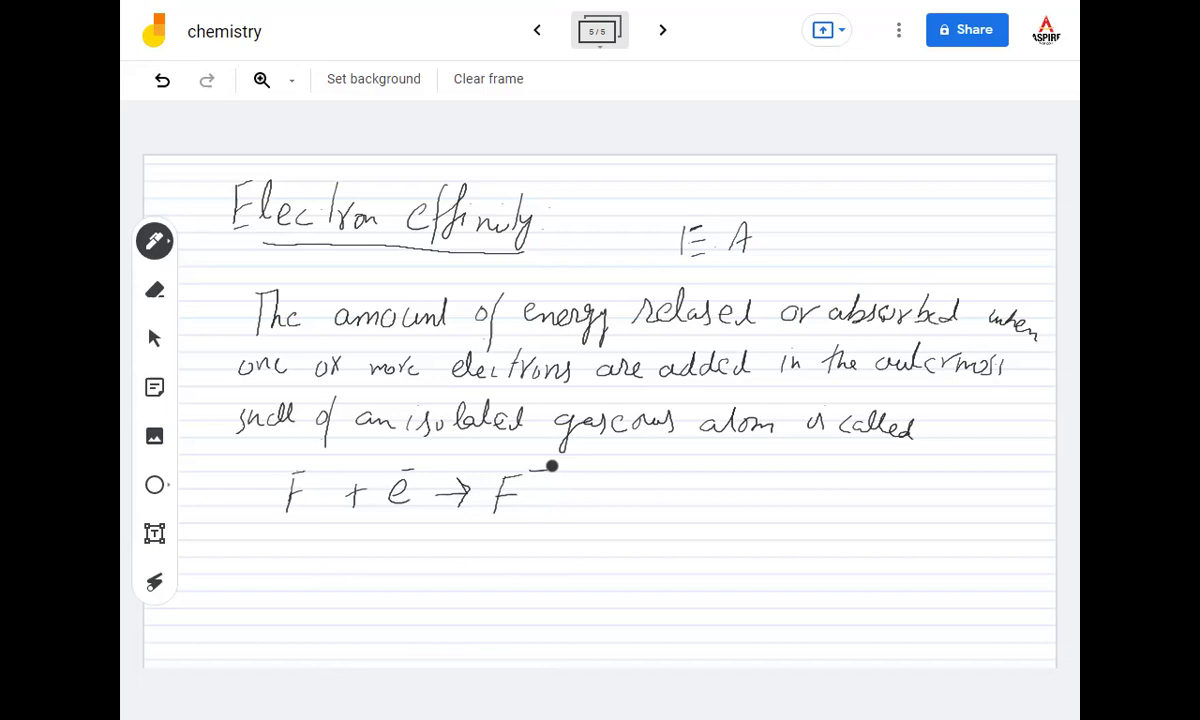
mouse_move(636, 488)
left_mouse_down()
mouse_move(628, 510)
mouse_move(768, 494)
mouse_move(912, 505)
mouse_move(951, 493)
left_mouse_up()
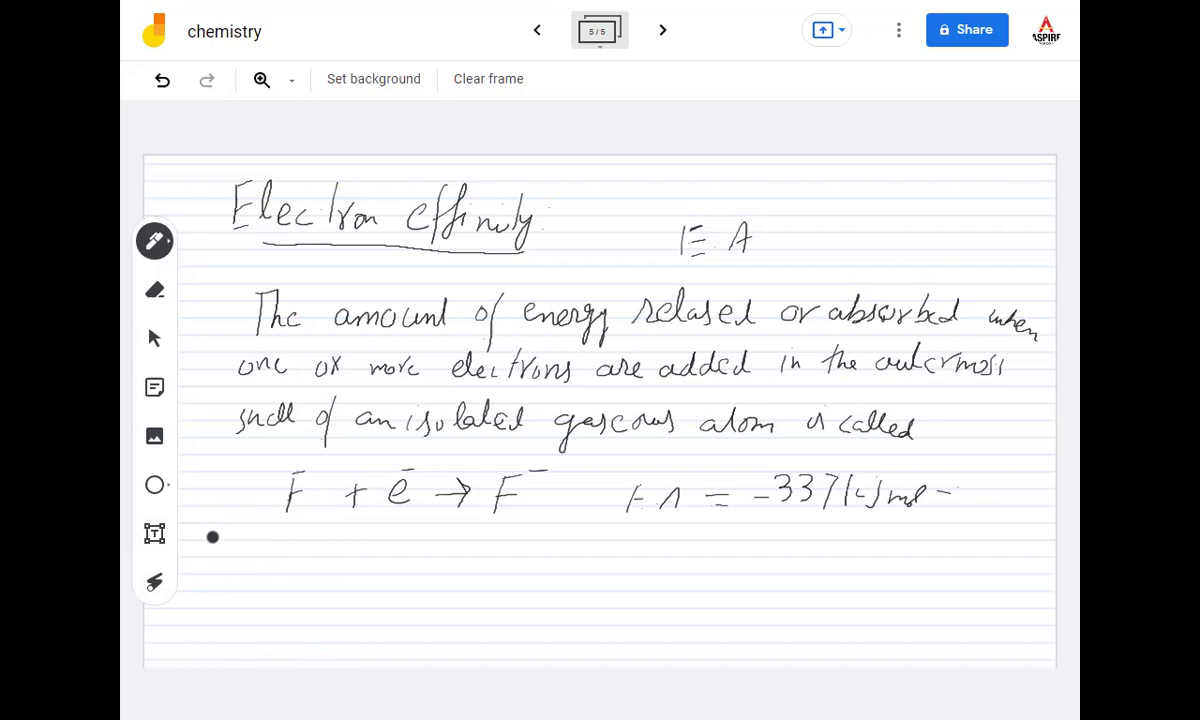
Step: Add an underlined 'eg' note with oxygen equations O + e⁻ → O⁻ and O⁻ + e⁻ → O²⁻
left_click_drag(208, 534, 220, 540)
mouse_move(243, 530)
left_mouse_down()
mouse_move(238, 558)
mouse_move(352, 545)
left_mouse_up()
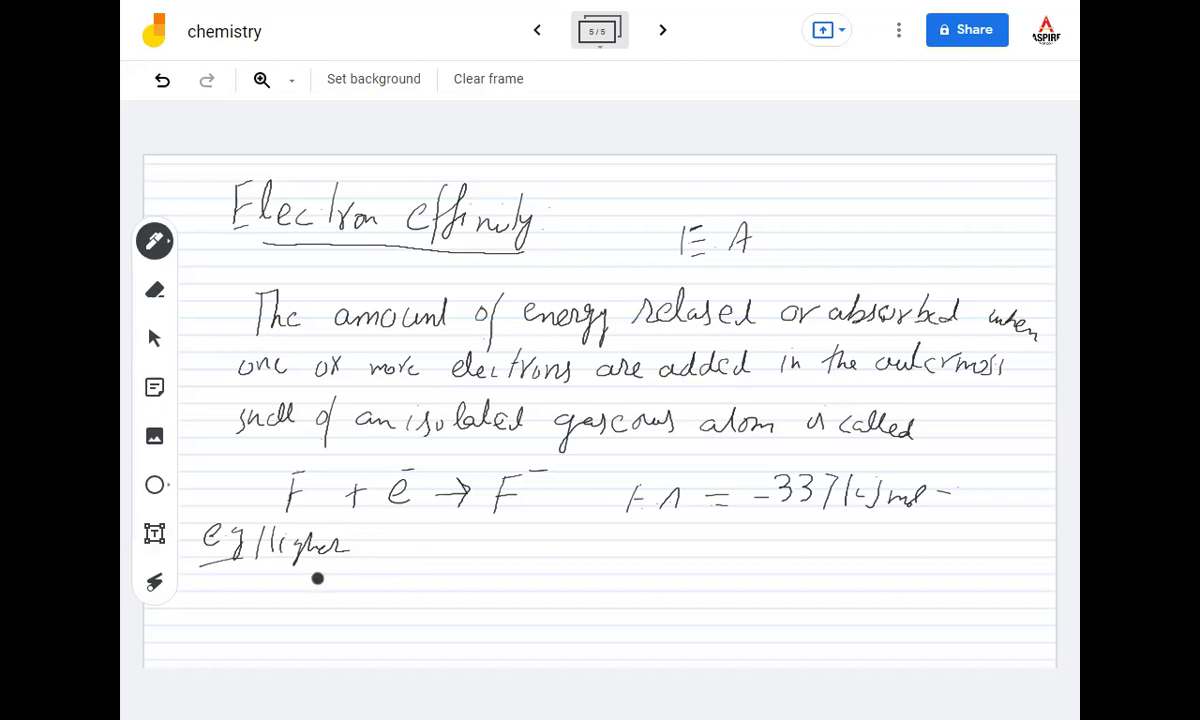
left_click_drag(318, 571, 385, 581)
mouse_move(376, 573)
left_mouse_down()
mouse_move(374, 594)
mouse_move(486, 589)
mouse_move(562, 563)
left_mouse_up()
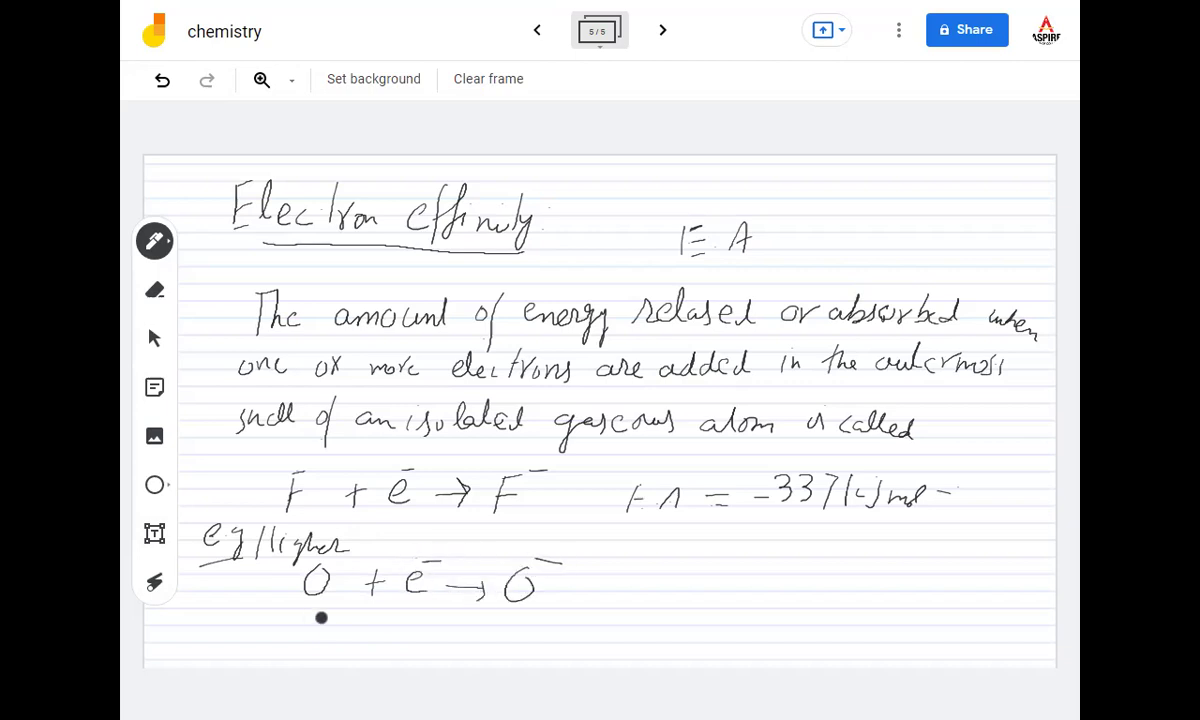
mouse_move(300, 630)
left_mouse_down()
mouse_move(313, 642)
mouse_move(342, 622)
mouse_move(392, 635)
mouse_move(382, 650)
mouse_move(442, 620)
mouse_move(483, 645)
mouse_move(575, 632)
left_mouse_up()
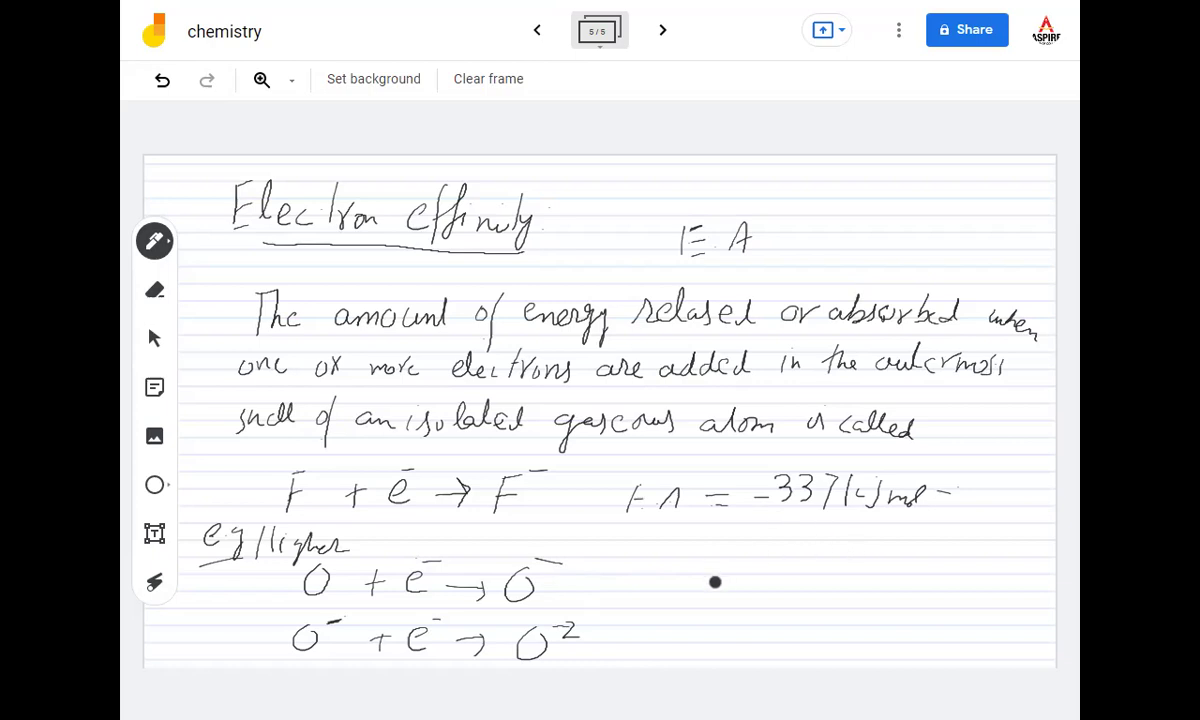
Step: Underline 'released or absorbed' and write −141 and +780 kJ mol⁻¹ beside the oxygen equations
left_click_drag(695, 588, 712, 588)
left_click_drag(650, 342, 899, 339)
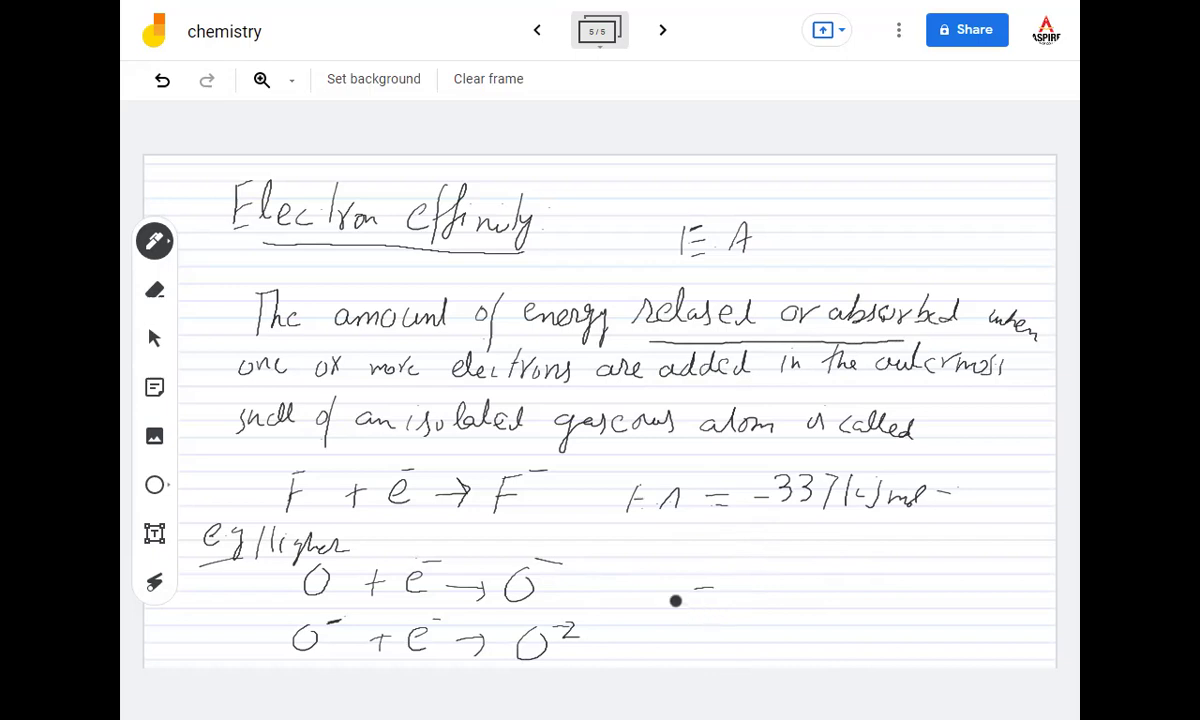
mouse_move(716, 571)
left_mouse_down()
mouse_move(715, 594)
mouse_move(809, 592)
mouse_move(828, 568)
mouse_move(903, 592)
left_mouse_up()
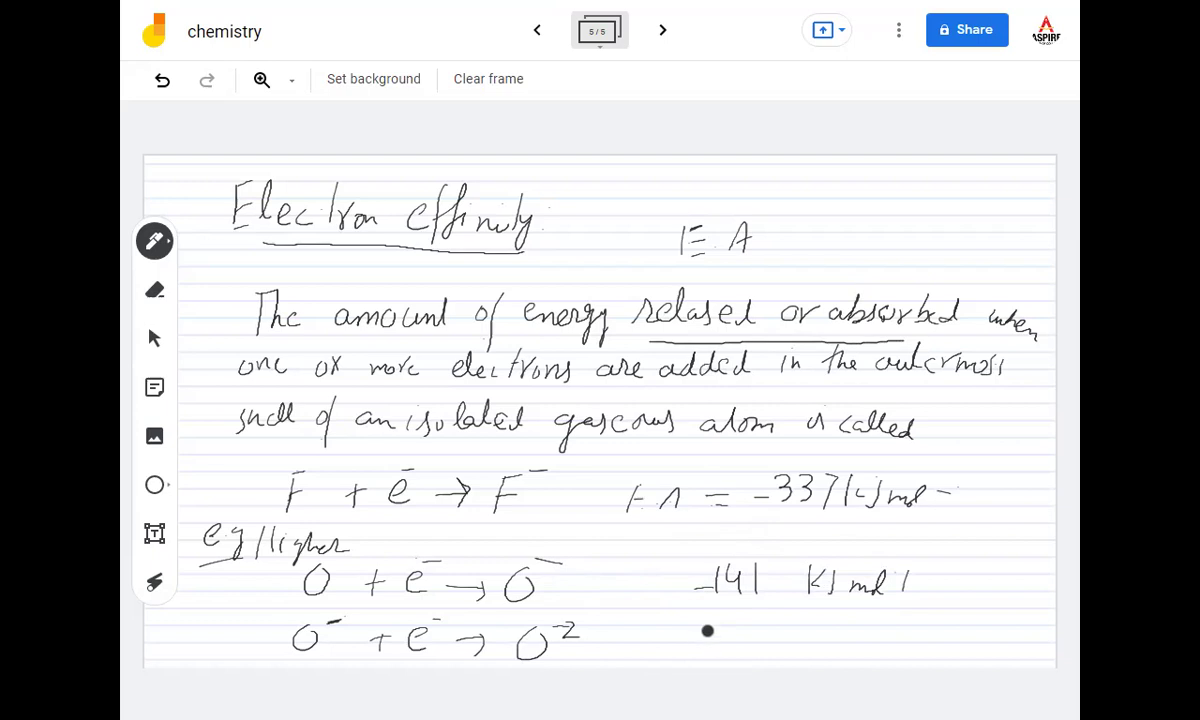
left_click_drag(700, 630, 718, 629)
mouse_move(710, 621)
left_mouse_down()
mouse_move(711, 640)
mouse_move(767, 622)
left_mouse_up()
mouse_move(819, 614)
left_mouse_down()
mouse_move(818, 638)
mouse_move(900, 626)
left_mouse_up()
left_click(911, 630)
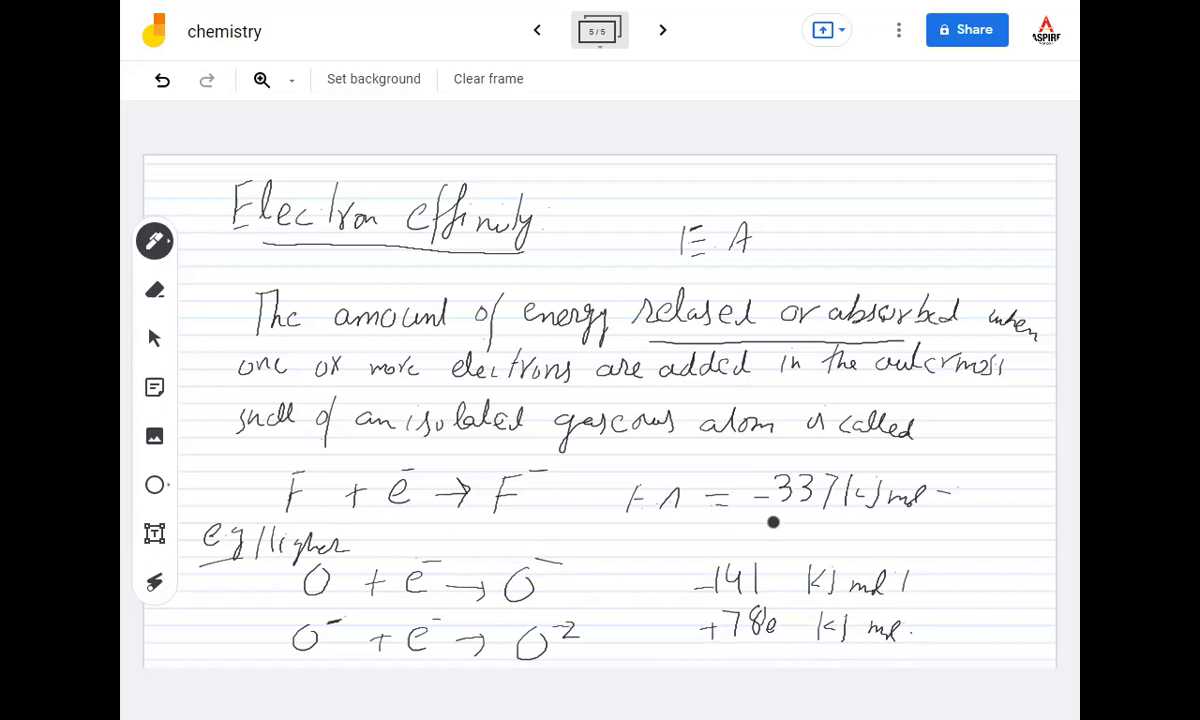
Step: Annotate the oxygen equations with atomic number 8 and counts '8p 9e⁻' and '8p 10e⁻'
left_click_drag(938, 532, 935, 540)
left_click_drag(288, 590, 283, 598)
mouse_move(598, 588)
left_mouse_down()
mouse_move(609, 600)
mouse_move(618, 592)
left_mouse_up()
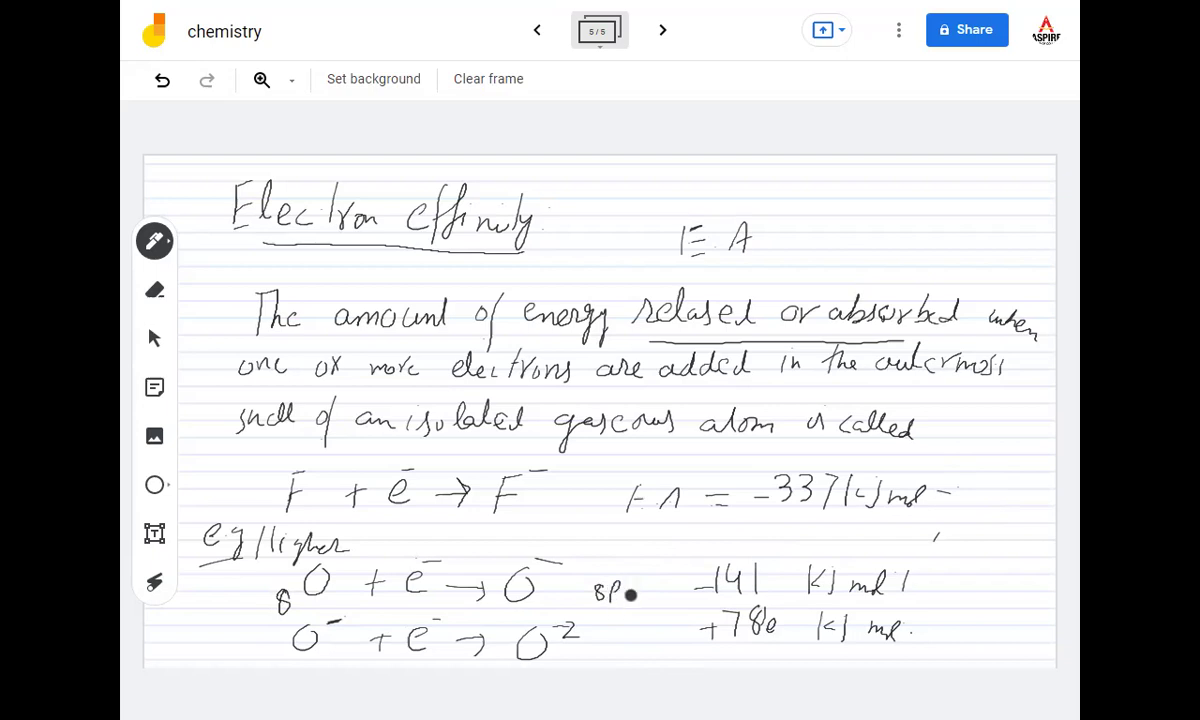
mouse_move(634, 591)
left_mouse_down()
mouse_move(645, 590)
mouse_move(640, 618)
left_mouse_up()
mouse_move(592, 633)
left_mouse_down()
mouse_move(677, 645)
mouse_move(689, 634)
left_mouse_up()
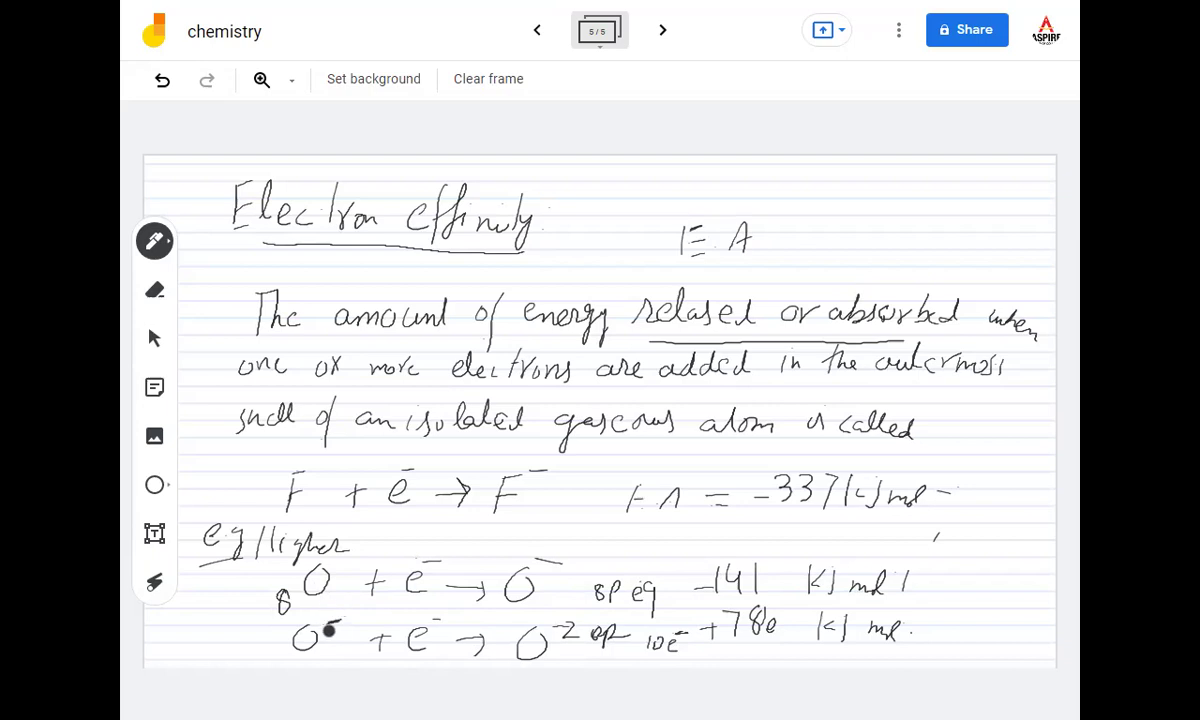
left_click_drag(326, 623, 340, 620)
Step: Add minus charges to O⁻ and e⁻ in the second oxygen equation and retrace +780
left_click_drag(326, 621, 342, 620)
left_click_drag(433, 621, 443, 620)
left_click_drag(772, 624, 777, 625)
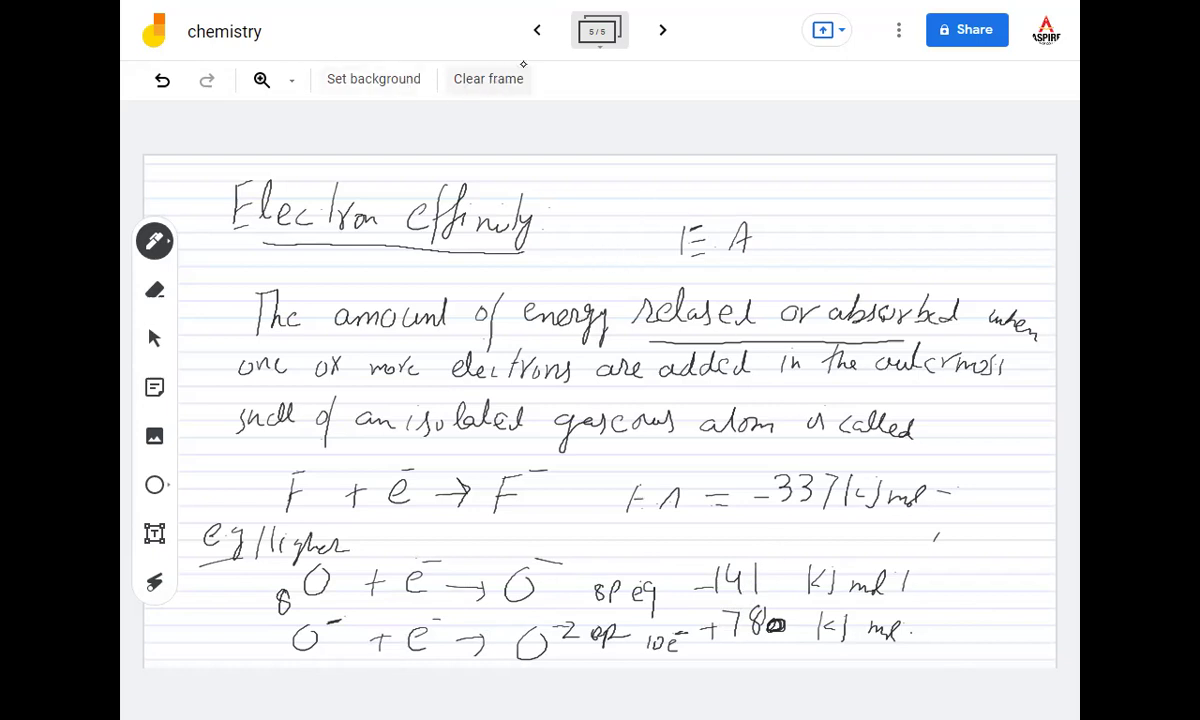
Step: Add a new frame with a blue-lined background
left_click(666, 35)
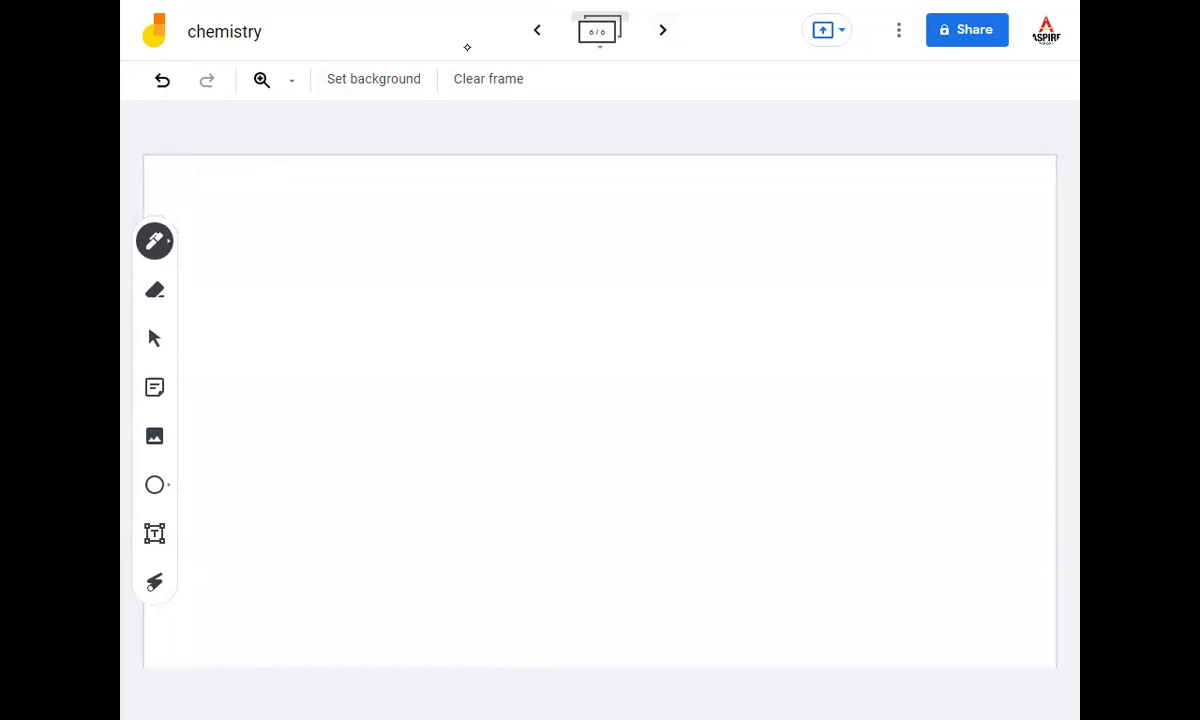
left_click(403, 90)
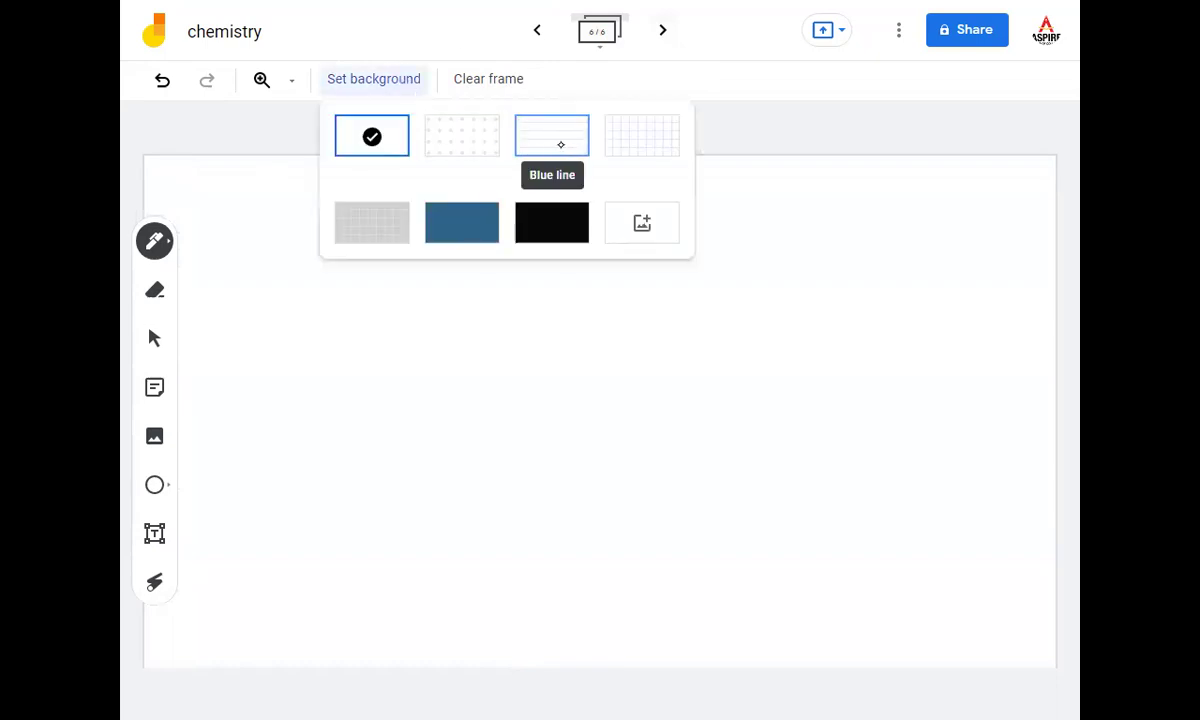
left_click(548, 143)
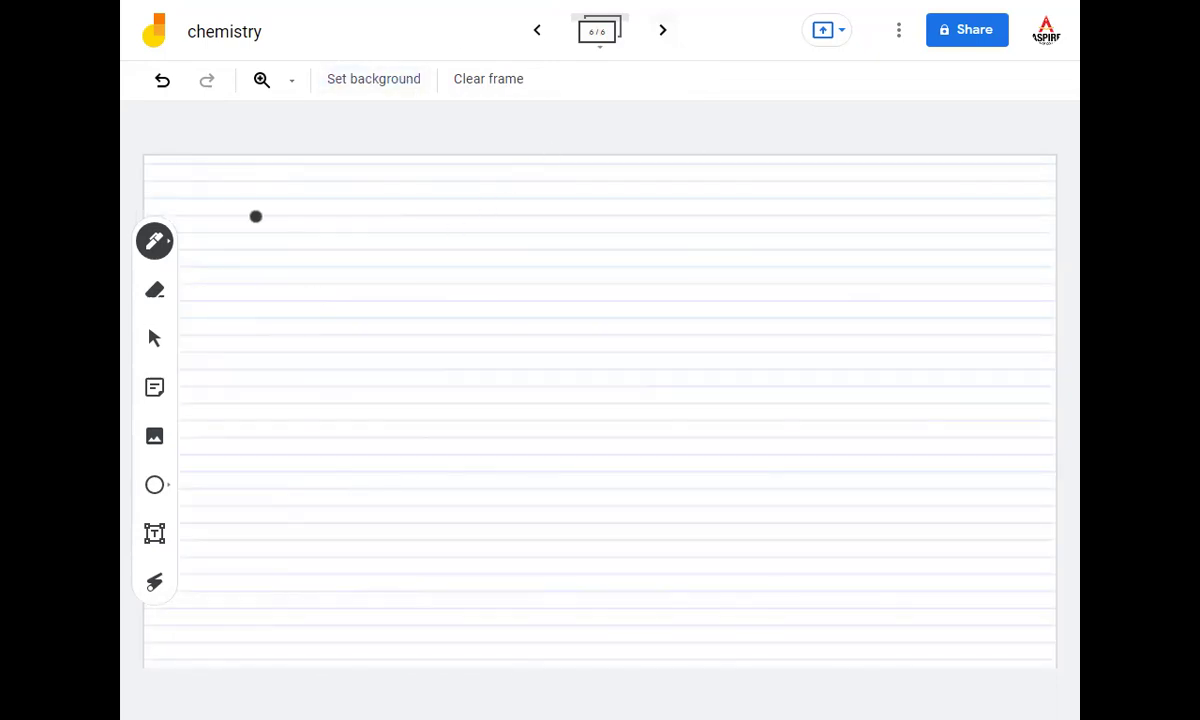
Step: Handwrite the underlined heading 'Factors' with 'Atomic Size' as the first factor
mouse_move(240, 225)
left_mouse_down()
mouse_move(243, 200)
mouse_move(247, 213)
mouse_move(346, 212)
left_mouse_up()
left_click_drag(243, 238, 356, 224)
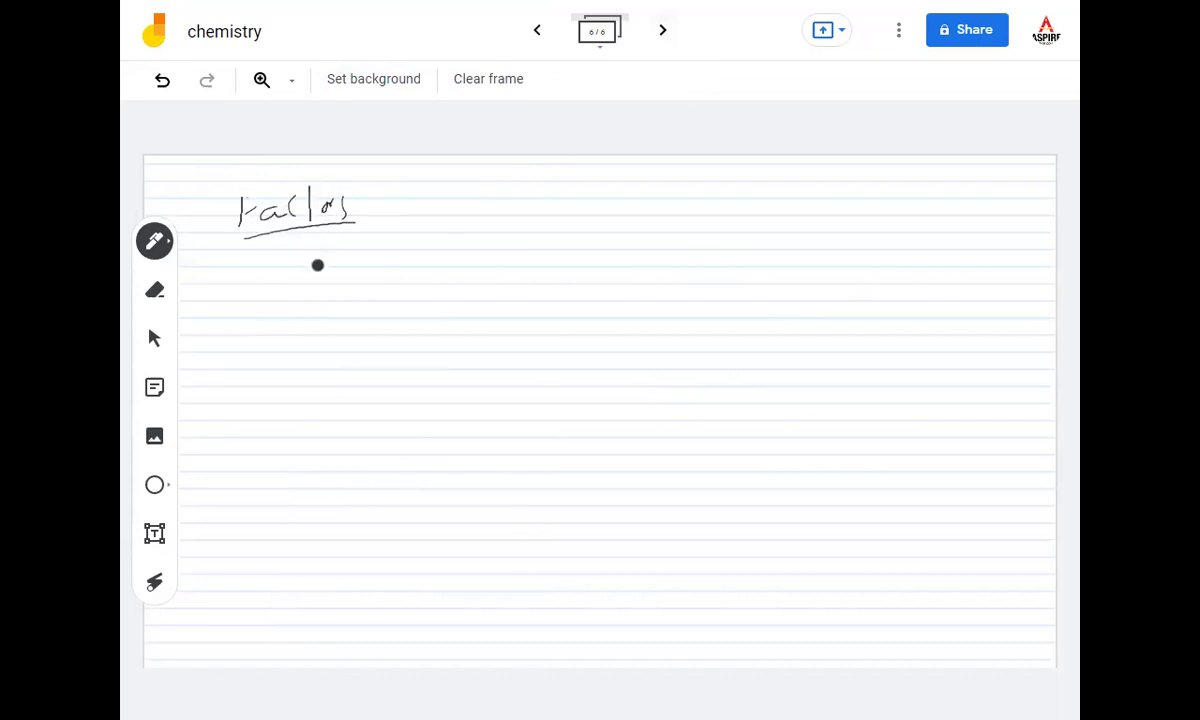
mouse_move(308, 278)
left_mouse_down()
mouse_move(327, 242)
mouse_move(358, 270)
mouse_move(371, 244)
mouse_move(384, 271)
mouse_move(390, 256)
mouse_move(502, 268)
left_mouse_up()
mouse_move(516, 253)
left_mouse_down()
mouse_move(532, 294)
mouse_move(572, 262)
left_mouse_up()
left_click_drag(314, 268, 343, 264)
Step: List 'Nuclear charge', 'Shielding effect' and 'Valency' below Atomic Size
mouse_move(314, 345)
left_mouse_down()
mouse_move(348, 318)
mouse_move(372, 338)
mouse_move(429, 324)
mouse_move(482, 340)
left_mouse_up()
mouse_move(507, 318)
left_mouse_down()
mouse_move(544, 332)
mouse_move(538, 345)
mouse_move(582, 340)
left_mouse_up()
mouse_move(346, 395)
left_mouse_down()
mouse_move(333, 433)
mouse_move(378, 402)
mouse_move(458, 408)
mouse_move(455, 396)
mouse_move(467, 404)
mouse_move(460, 430)
left_mouse_up()
mouse_move(498, 398)
left_mouse_down()
mouse_move(552, 418)
mouse_move(568, 410)
left_mouse_up()
mouse_move(347, 468)
left_mouse_down()
mouse_move(394, 488)
mouse_move(443, 474)
left_mouse_up()
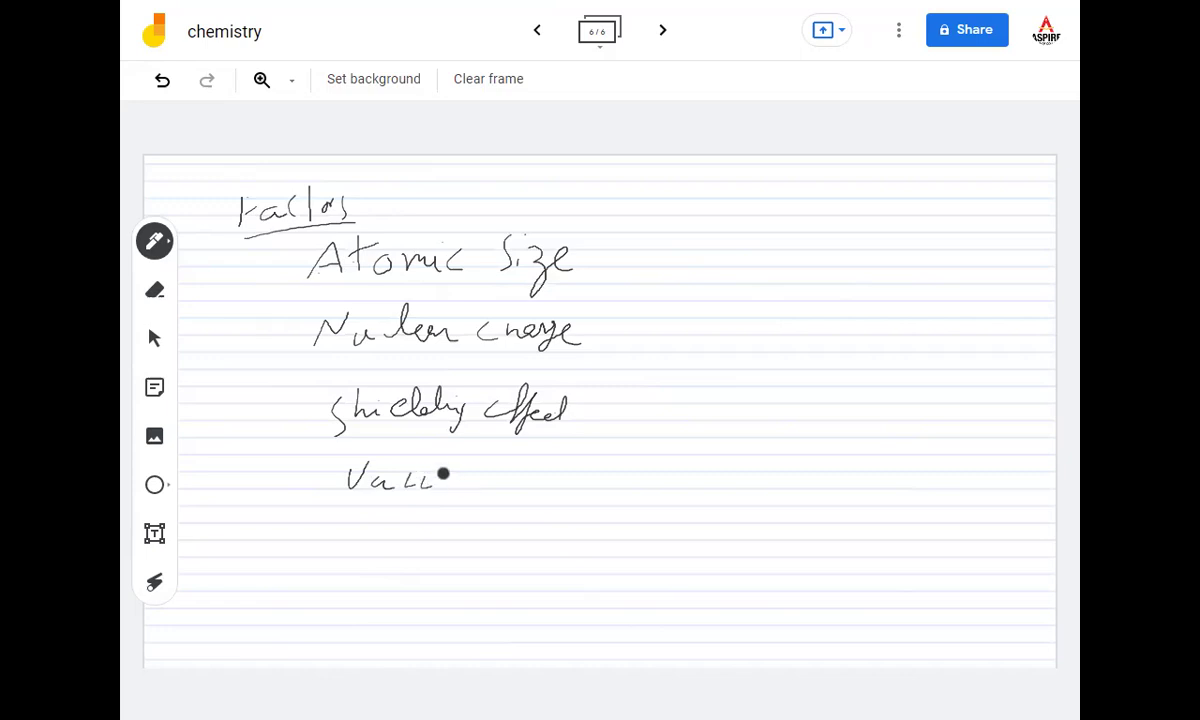
left_click_drag(434, 482, 493, 482)
Step: Write an underlined 'Trends' heading, a 'Group' label and an underlined 'Period' label, then add ∝ after Atomic Size, Nuclear charge and Shielding effect
mouse_move(232, 515)
left_mouse_down()
mouse_move(265, 543)
mouse_move(321, 546)
left_mouse_up()
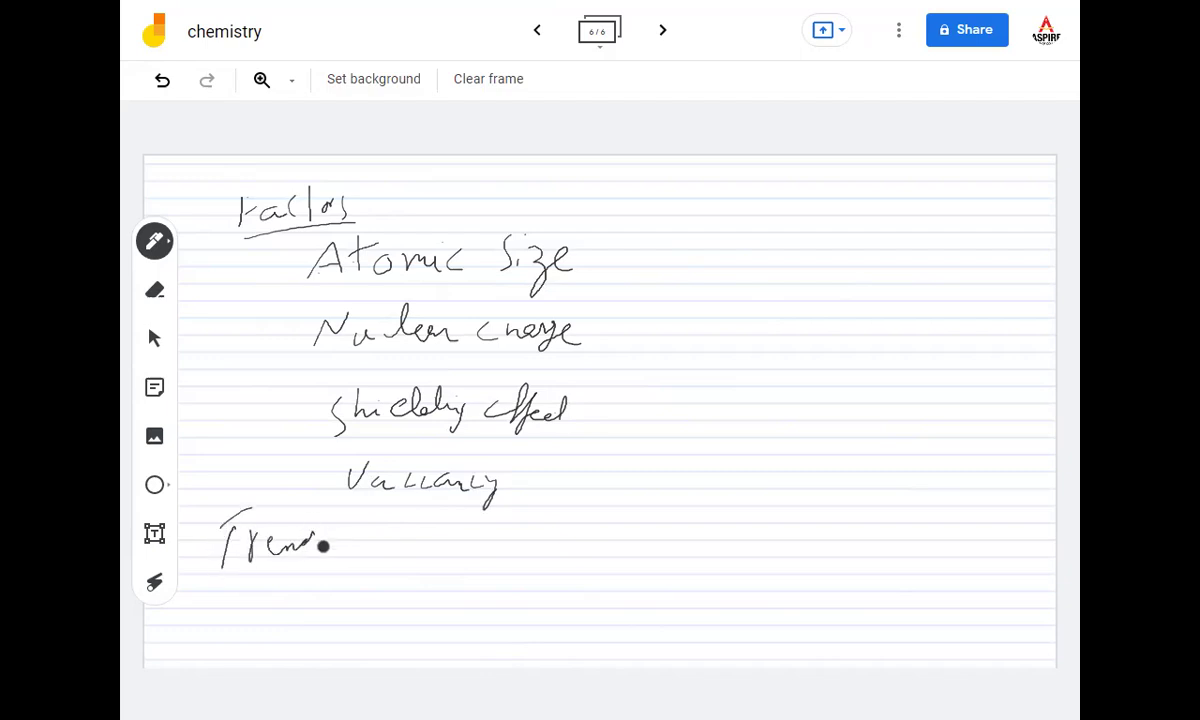
mouse_move(252, 573)
left_mouse_down()
mouse_move(324, 540)
mouse_move(331, 581)
mouse_move(421, 566)
left_mouse_up()
mouse_move(727, 584)
left_mouse_down()
mouse_move(736, 558)
mouse_move(760, 582)
left_mouse_up()
mouse_move(768, 575)
left_mouse_down()
mouse_move(786, 588)
mouse_move(813, 568)
left_mouse_up()
left_click_drag(731, 586, 795, 590)
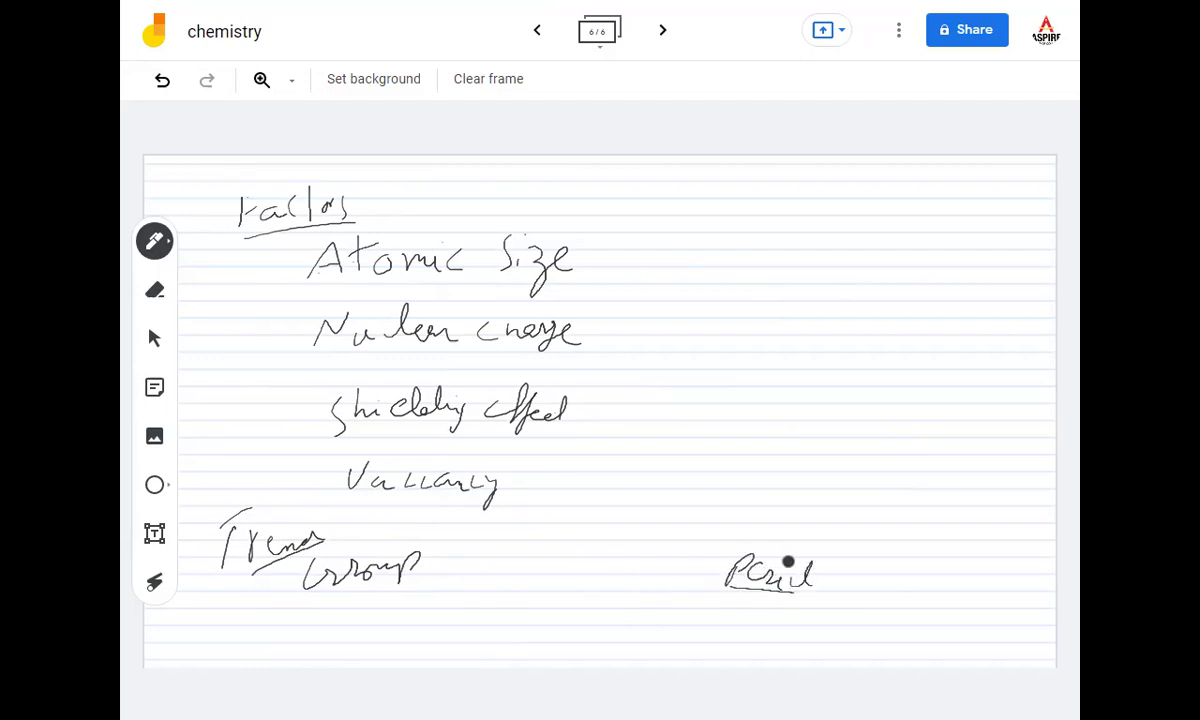
left_click_drag(629, 229, 627, 270)
left_click_drag(628, 314, 627, 411)
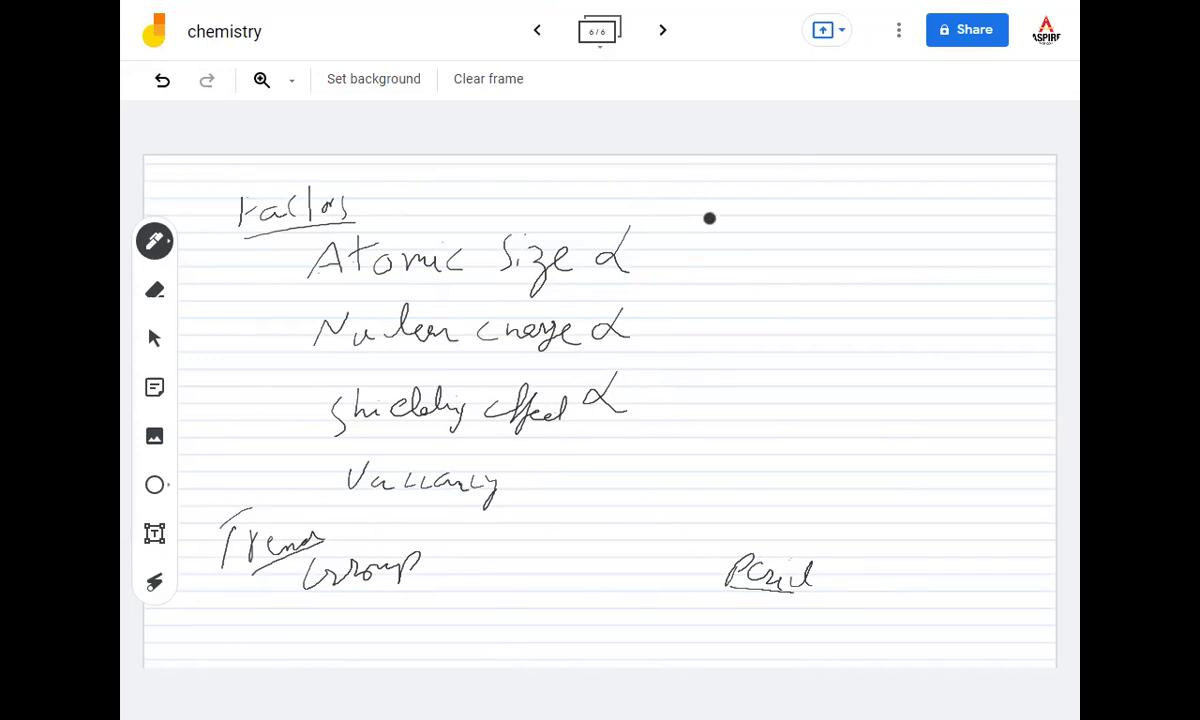
Step: Write 1/EA, EA and 1/EA after the three ∝ signs, and draw a downward arrow beside Group
mouse_move(706, 208)
left_mouse_down()
mouse_move(694, 245)
mouse_move(722, 256)
left_mouse_up()
mouse_move(669, 305)
left_mouse_down()
mouse_move(680, 282)
mouse_move(689, 312)
mouse_move(735, 312)
left_mouse_up()
mouse_move(651, 359)
left_mouse_down()
mouse_move(669, 357)
mouse_move(668, 339)
mouse_move(664, 349)
mouse_move(703, 349)
left_mouse_up()
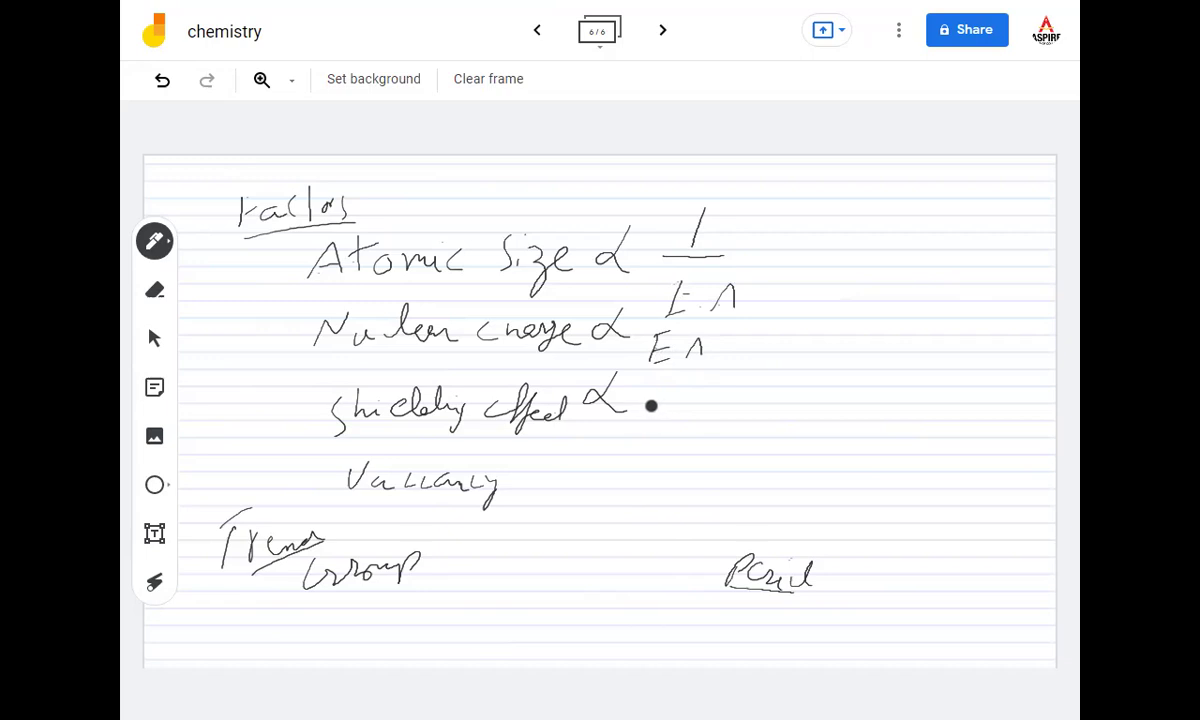
left_click_drag(674, 390, 674, 408)
mouse_move(650, 414)
left_mouse_down()
mouse_move(698, 410)
mouse_move(664, 441)
mouse_move(690, 419)
mouse_move(690, 448)
mouse_move(731, 438)
left_mouse_up()
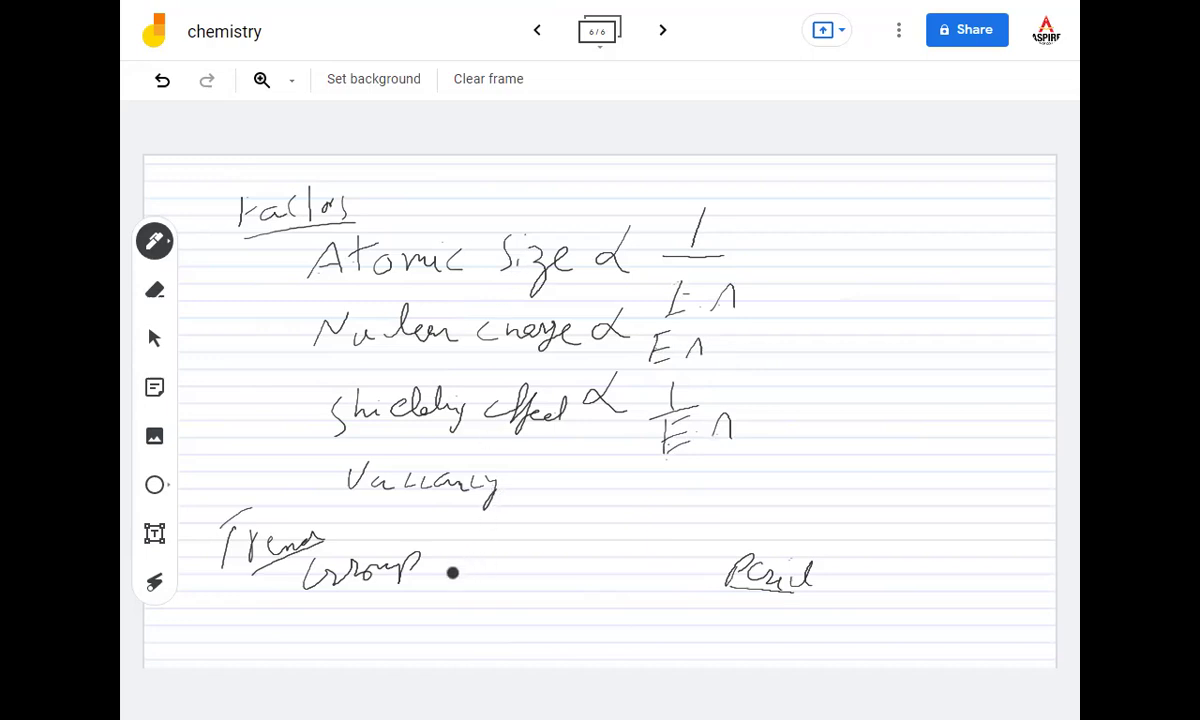
mouse_move(449, 541)
left_mouse_down()
mouse_move(449, 622)
mouse_move(458, 611)
left_mouse_up()
Step: Label the Group down arrow 'EA decrease' and draw a small arrow after Valency
mouse_move(474, 558)
left_mouse_down()
mouse_move(473, 590)
mouse_move(528, 566)
left_mouse_up()
mouse_move(496, 604)
left_mouse_down()
mouse_move(485, 632)
mouse_move(548, 600)
mouse_move(607, 603)
mouse_move(594, 601)
left_mouse_up()
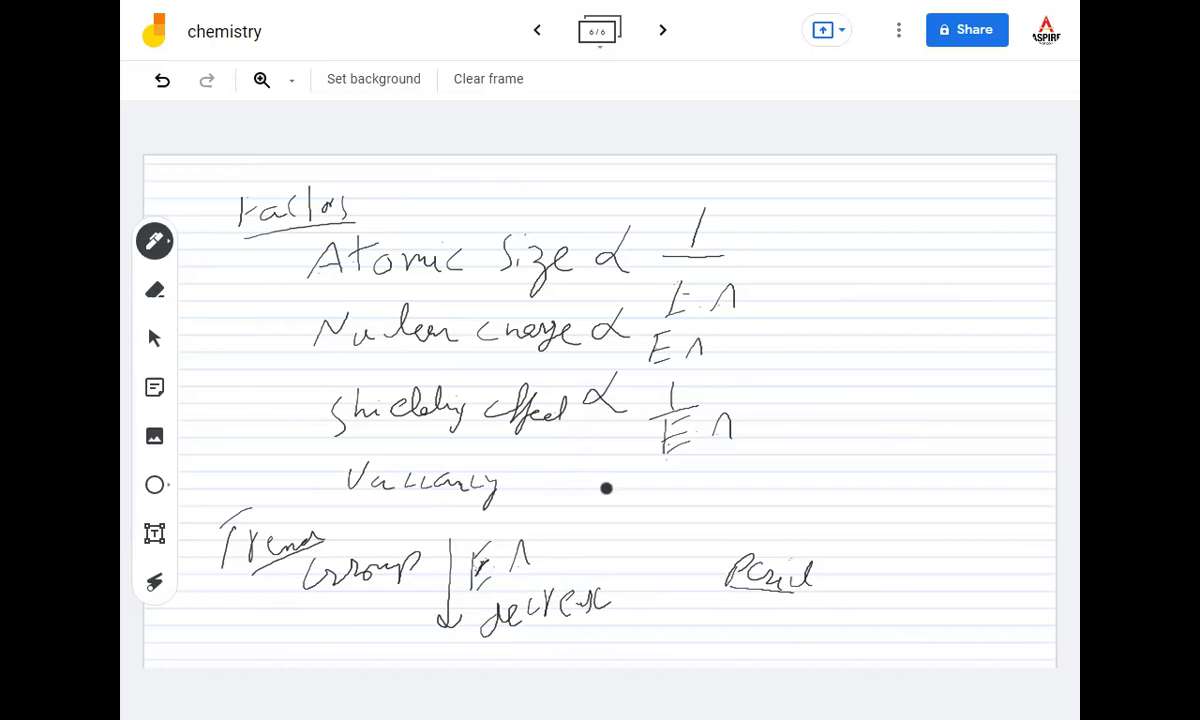
mouse_move(540, 488)
left_mouse_down()
mouse_move(560, 505)
mouse_move(524, 505)
mouse_move(545, 502)
left_mouse_up()
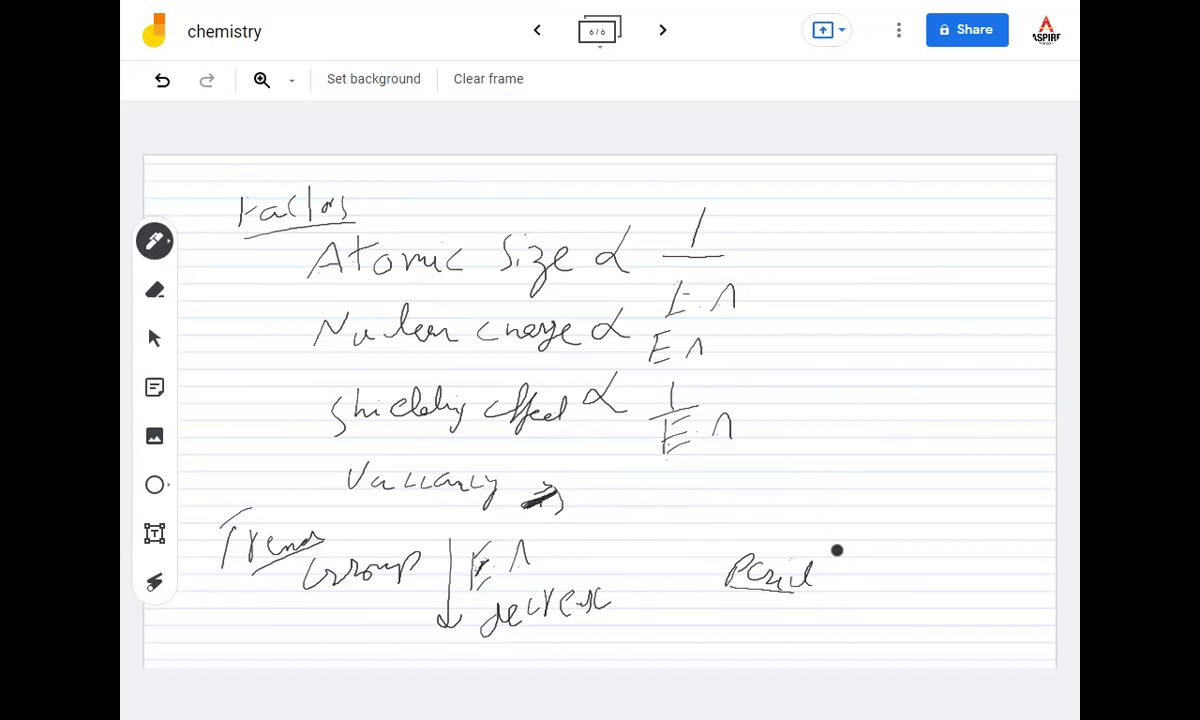
Step: Draw a right-pointing arrow above 'Period' and write 'EA increase' over it
left_click_drag(814, 548, 952, 531)
mouse_move(791, 497)
left_mouse_down()
mouse_move(783, 527)
mouse_move(813, 506)
mouse_move(858, 521)
mouse_move(870, 506)
mouse_move(912, 512)
left_mouse_up()
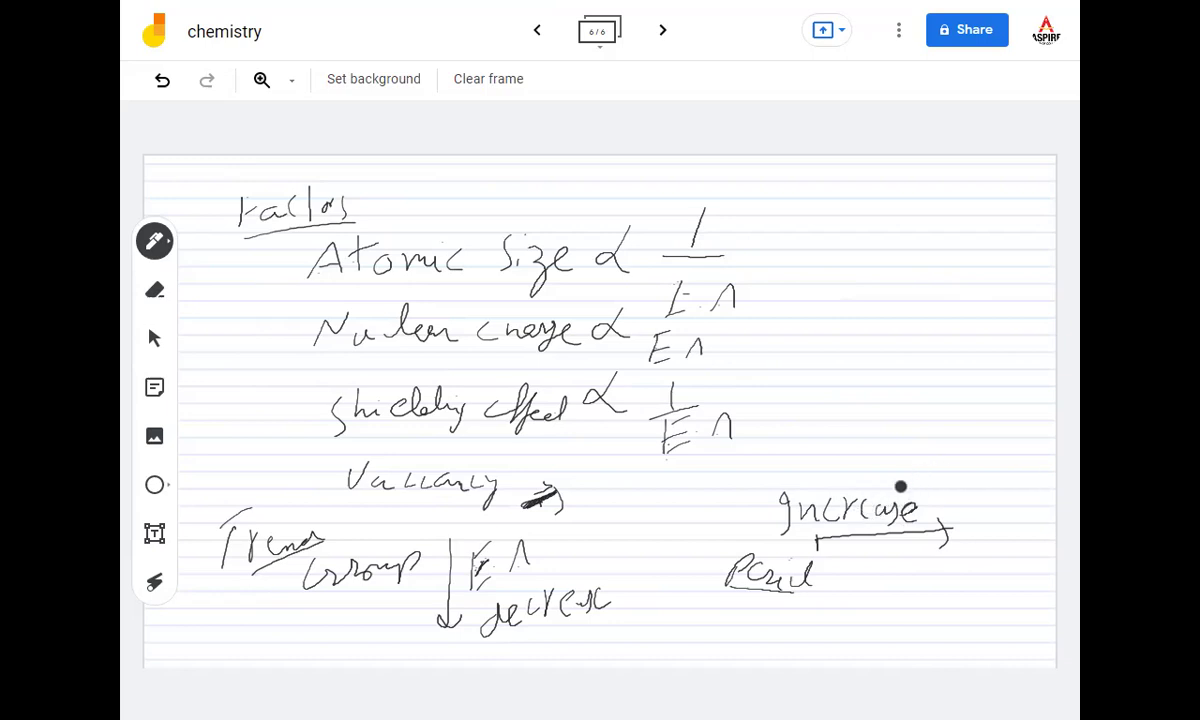
mouse_move(707, 535)
left_mouse_down()
mouse_move(712, 509)
mouse_move(720, 537)
mouse_move(760, 530)
mouse_move(748, 521)
left_mouse_up()
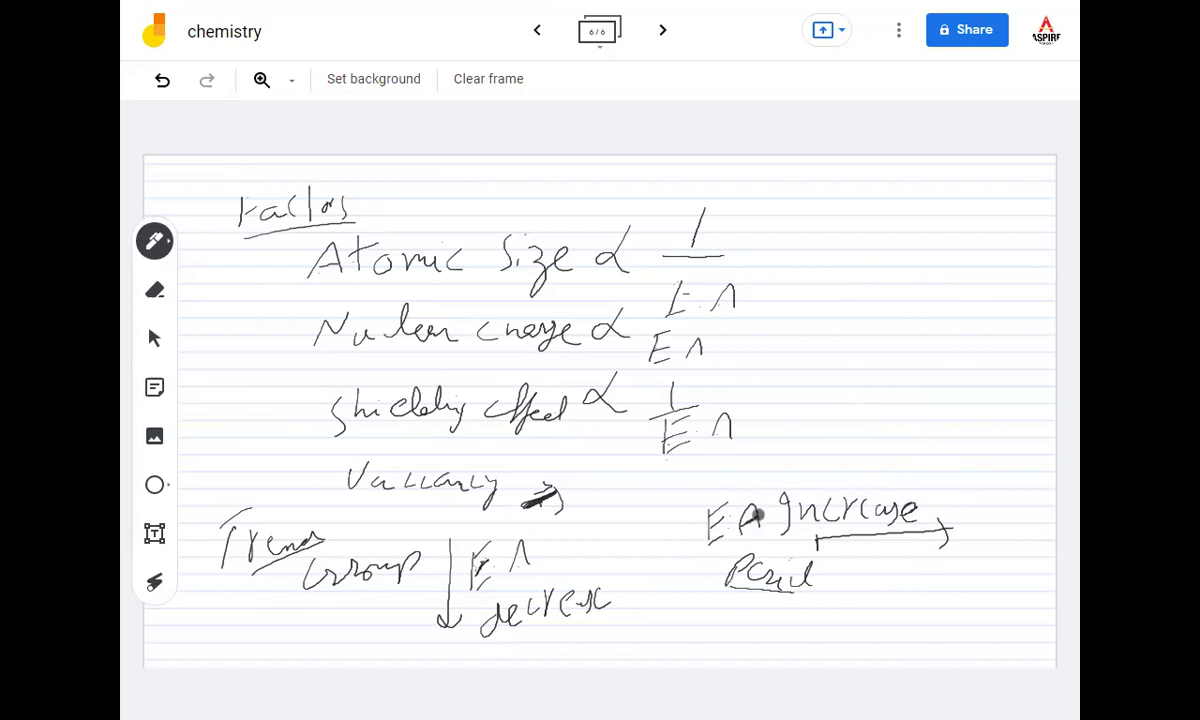